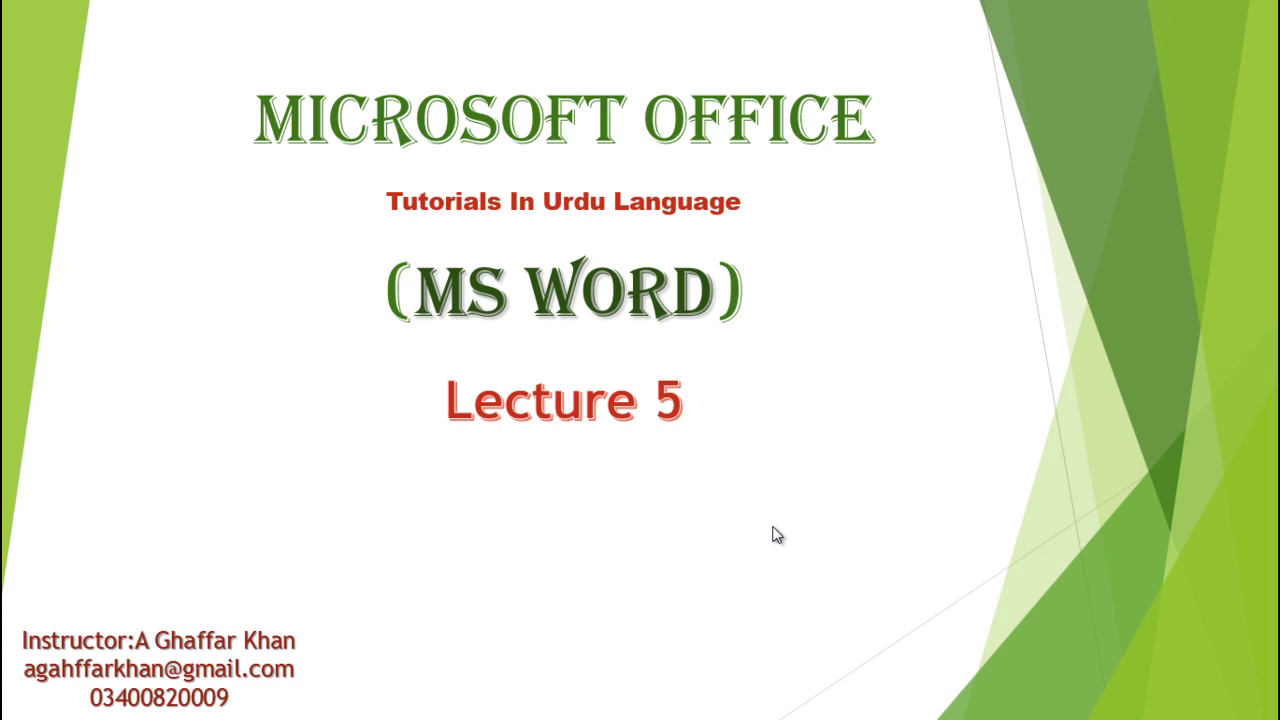
# Bring up the window switcher from the Lecture 5 title slide show.
pyautogui.hotkey('alt', 'Tab')
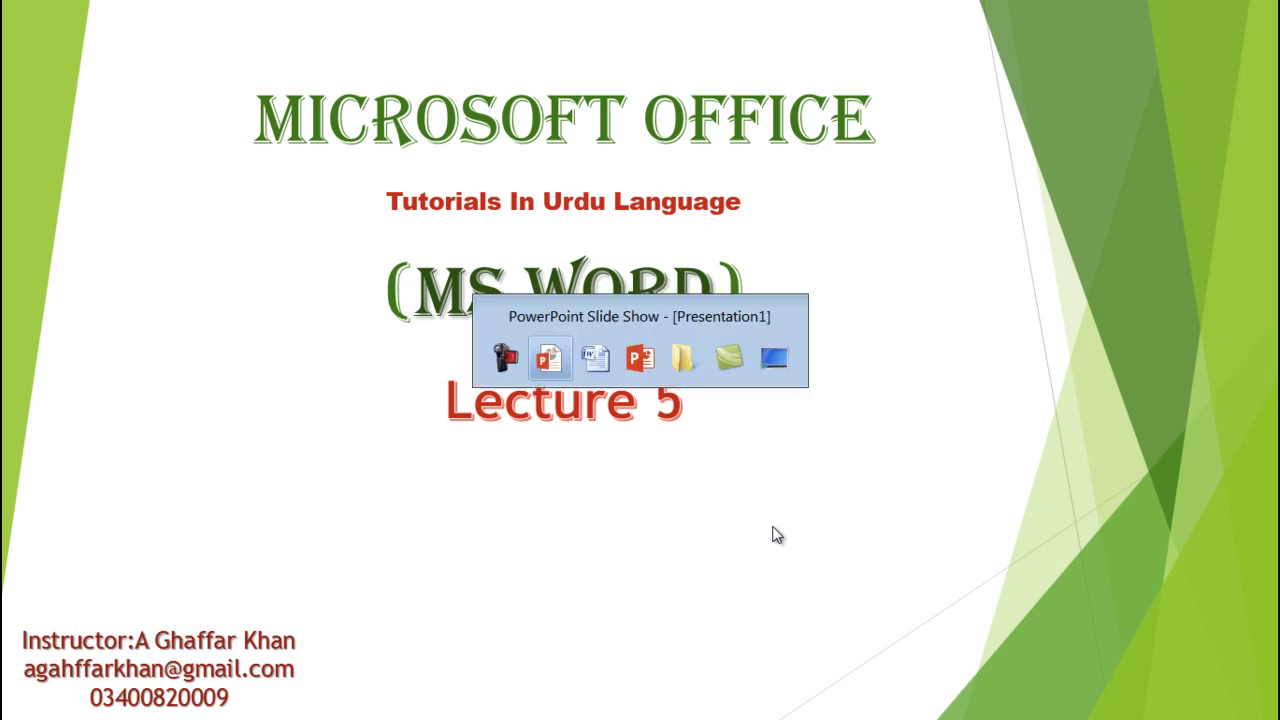
# Switch from the slide show to Word's blank Document1 page.
pyautogui.hotkey('alt', 'Tab')
pyautogui.hotkey('alt', 'Tab')
pyautogui.hotkey('alt', 'Tab')
pyautogui.hotkey('alt', 'Tab')
pyautogui.hotkey('alt', 'Tab')
pyautogui.hotkey('alt', 'Tab')
pyautogui.hotkey('alt', 'Tab')
pyautogui.hotkey('alt', 'Tab')
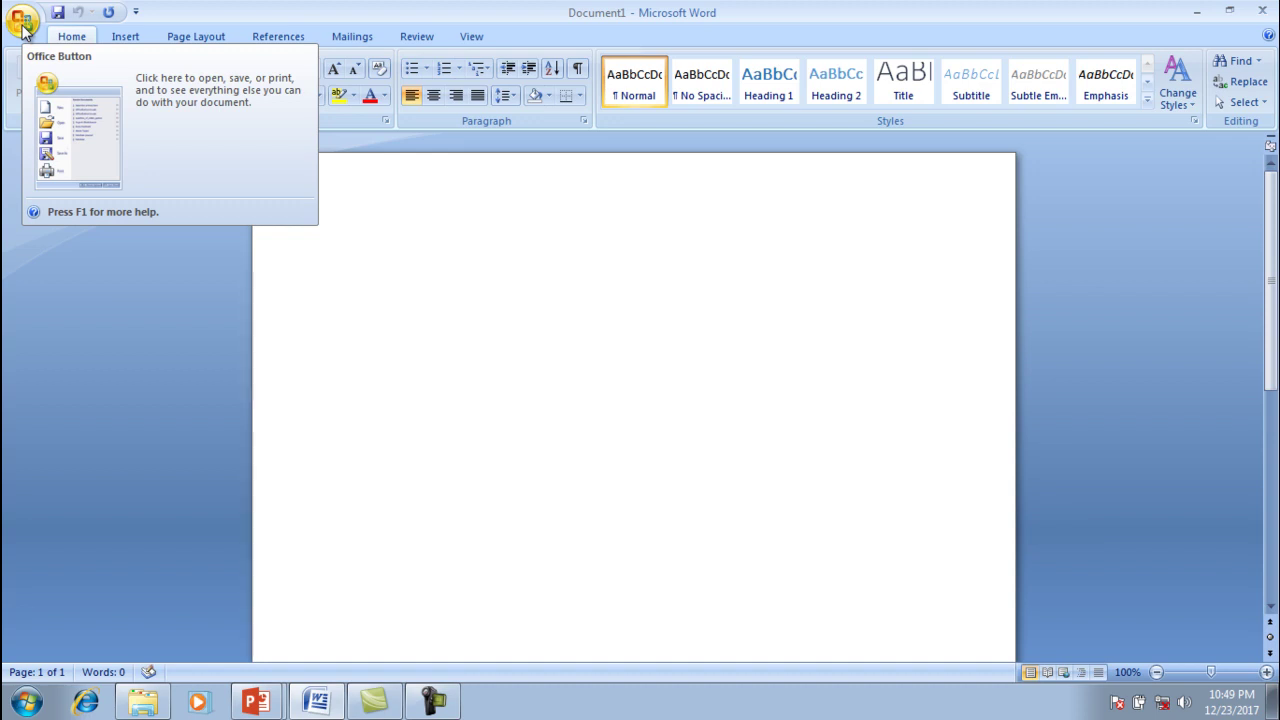
pyautogui.click(22, 28)
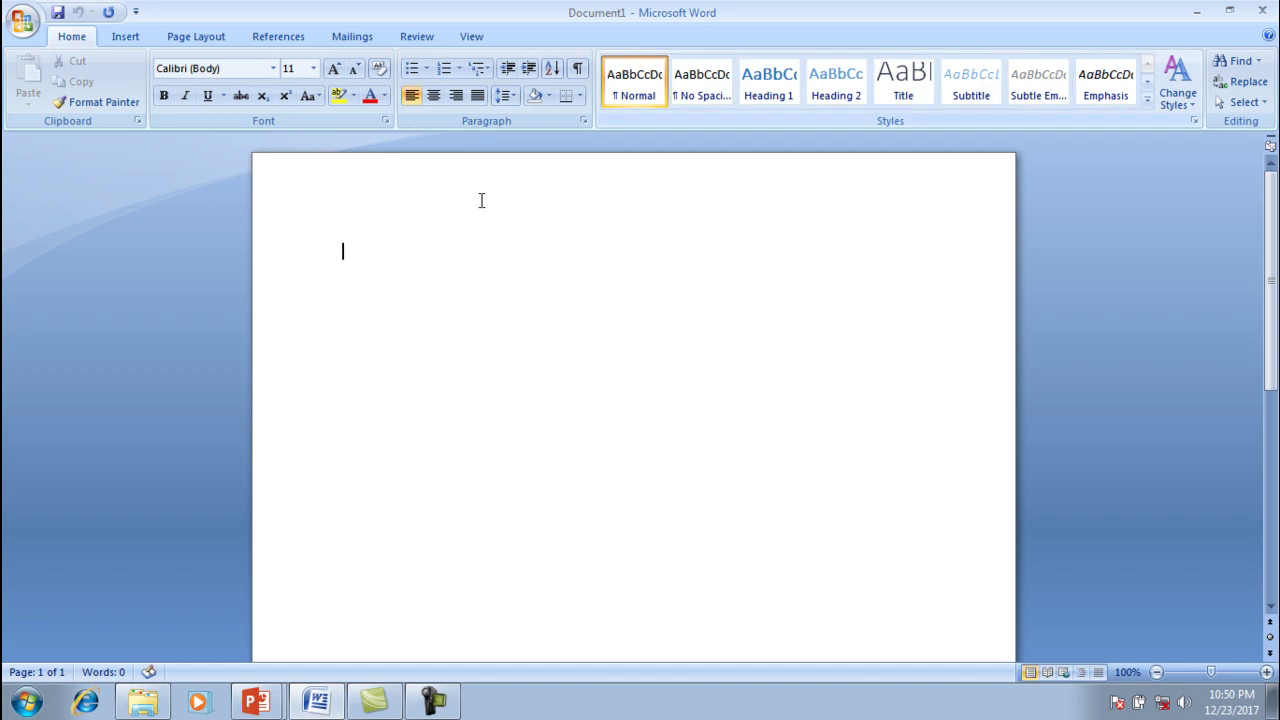
pyautogui.click(117, 36)
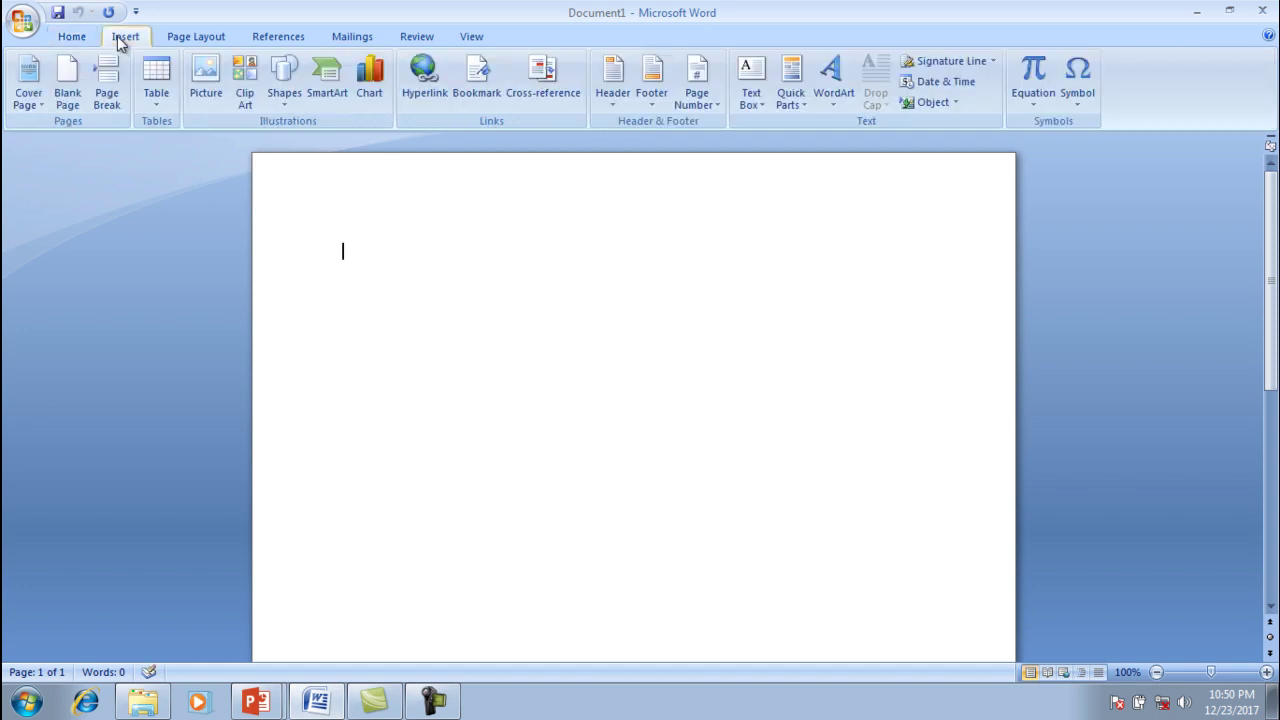
pyautogui.click(195, 34)
pyautogui.click(258, 40)
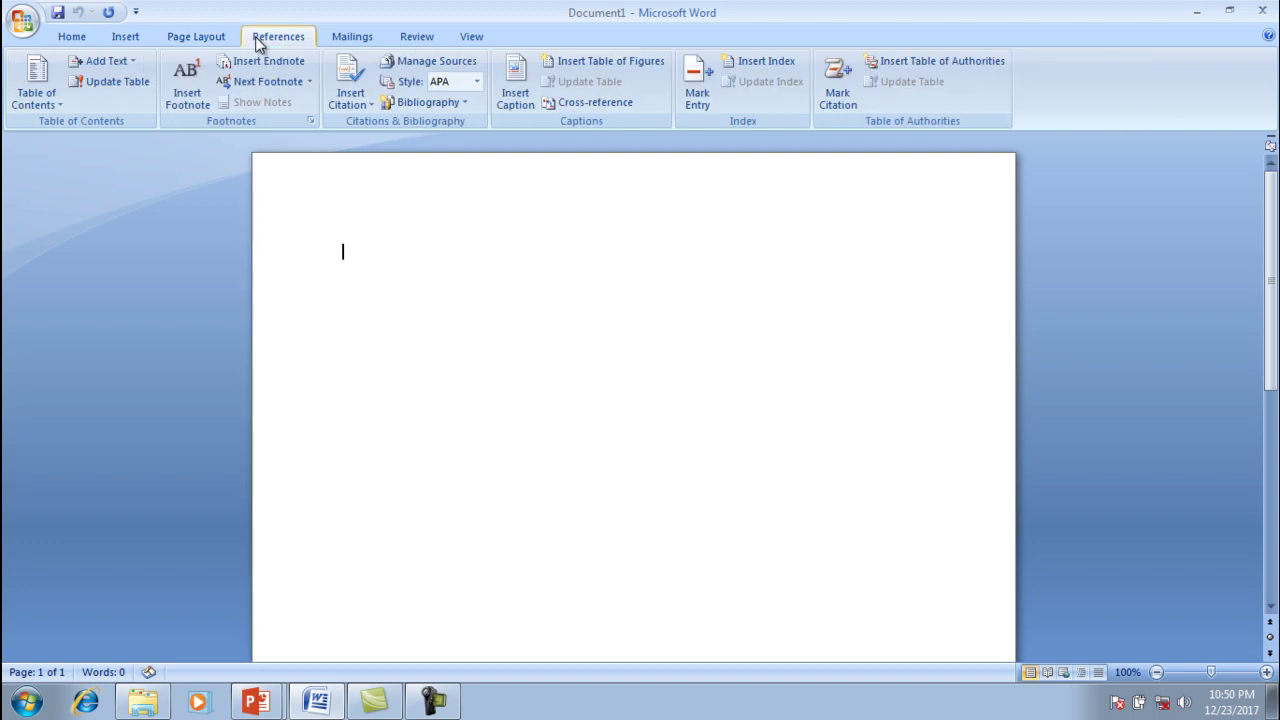
pyautogui.click(352, 36)
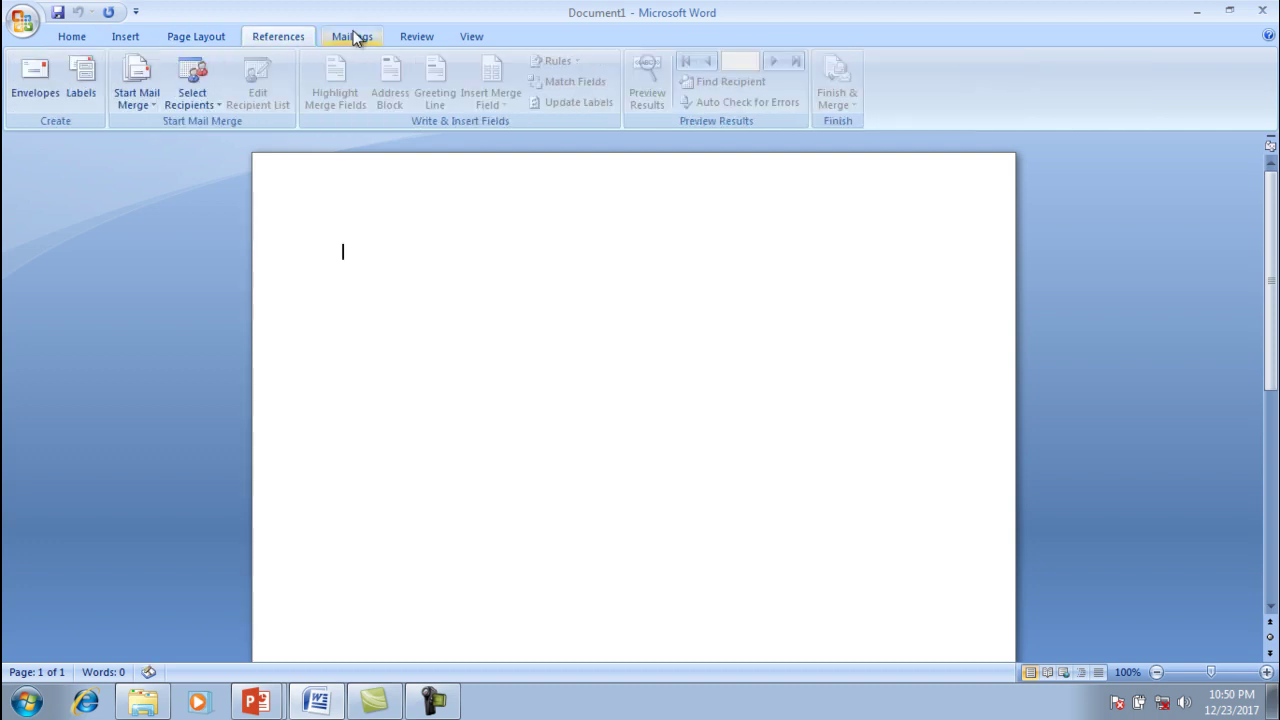
pyautogui.click(405, 36)
pyautogui.click(460, 37)
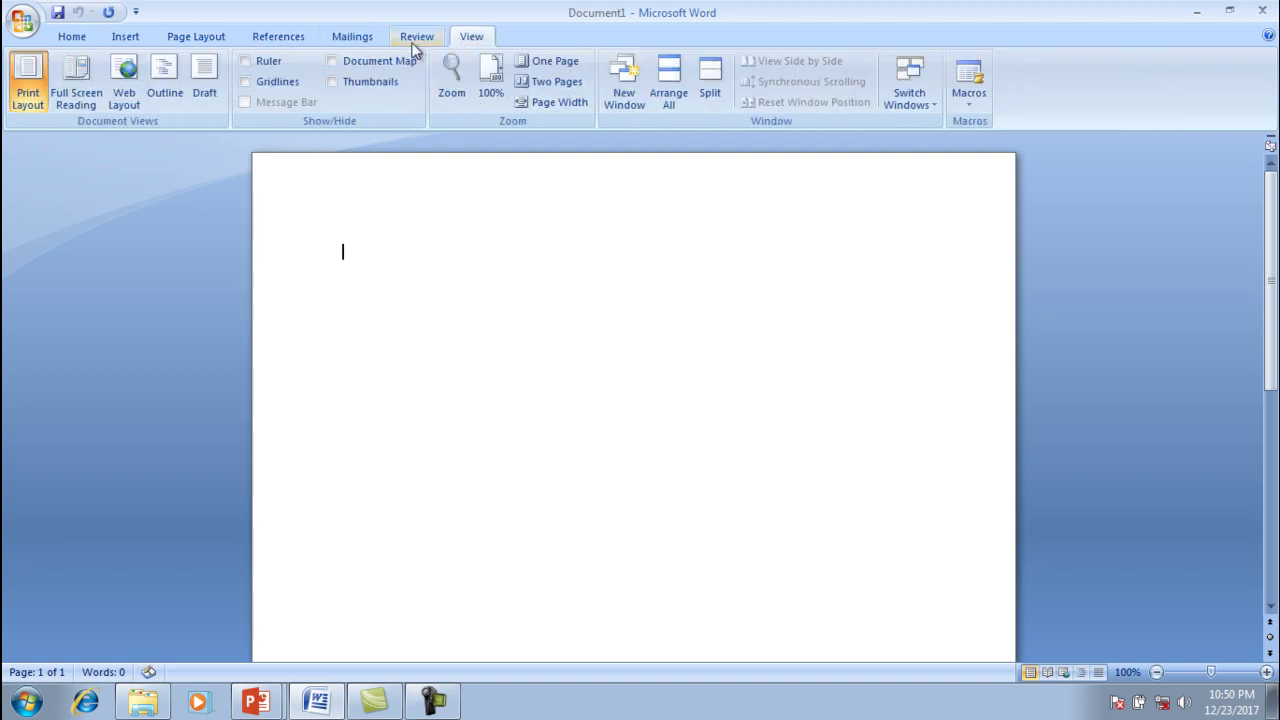
pyautogui.click(413, 40)
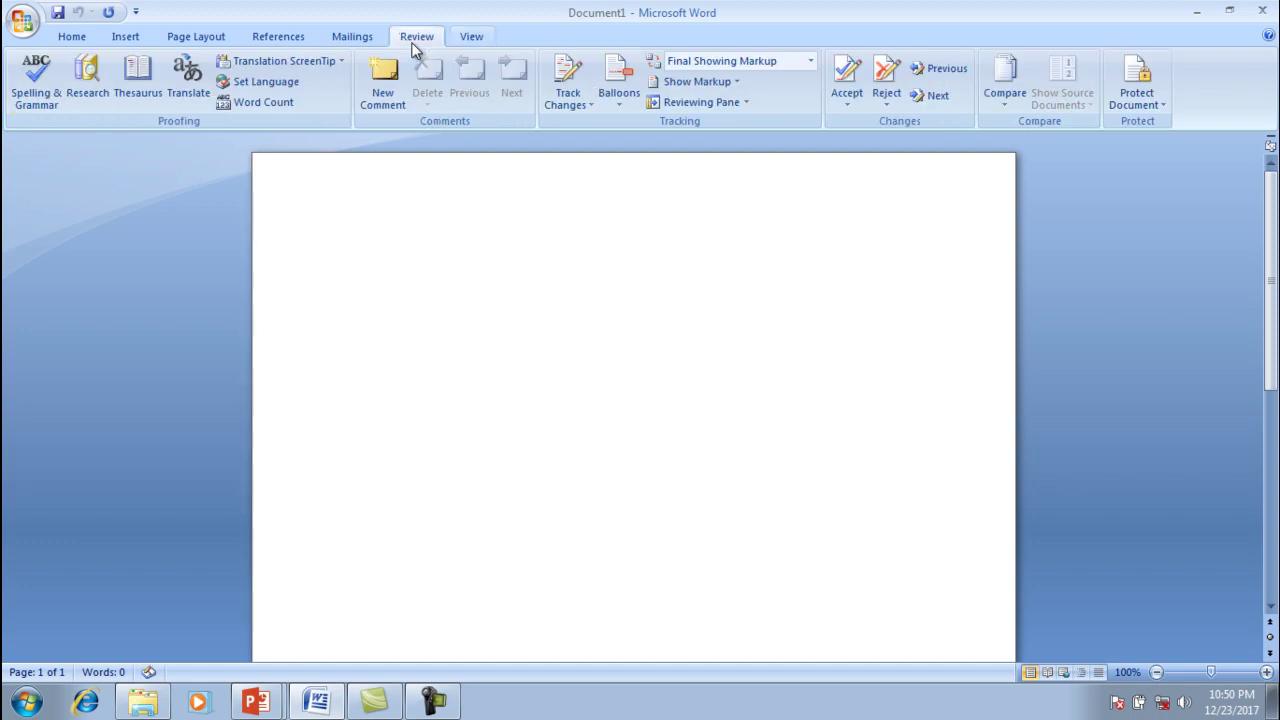
pyautogui.click(356, 42)
pyautogui.click(283, 44)
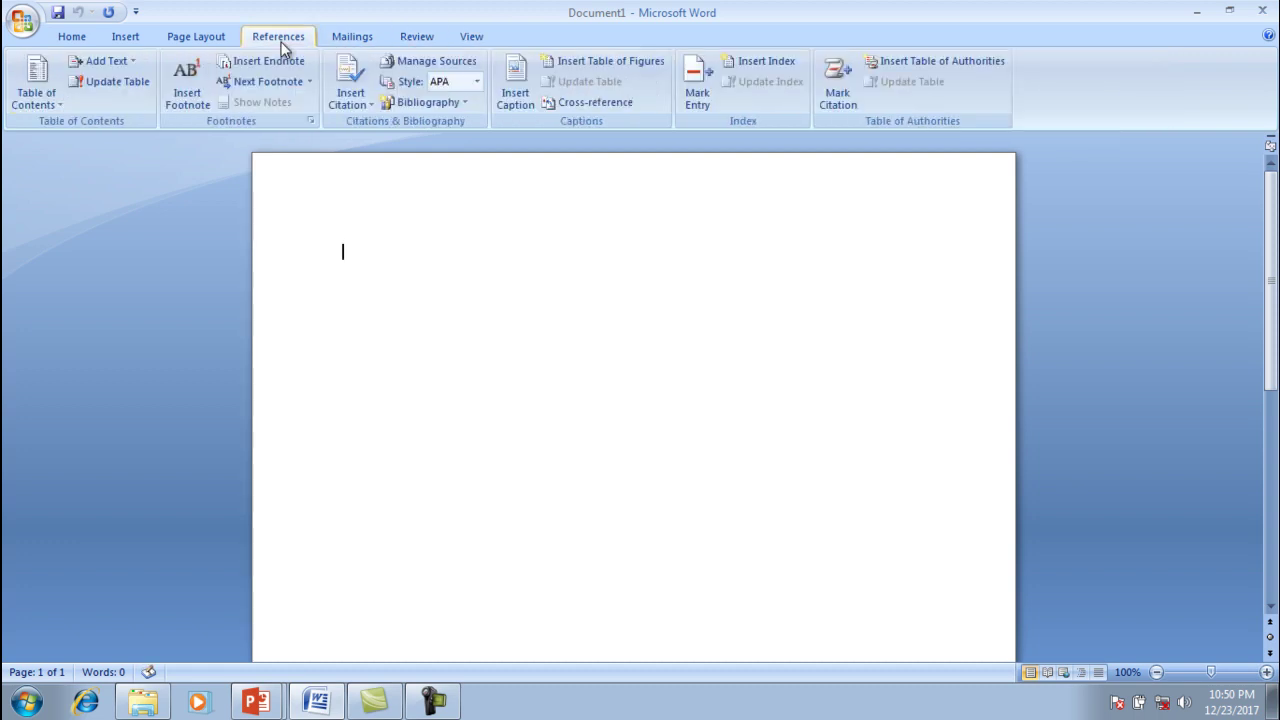
pyautogui.click(212, 37)
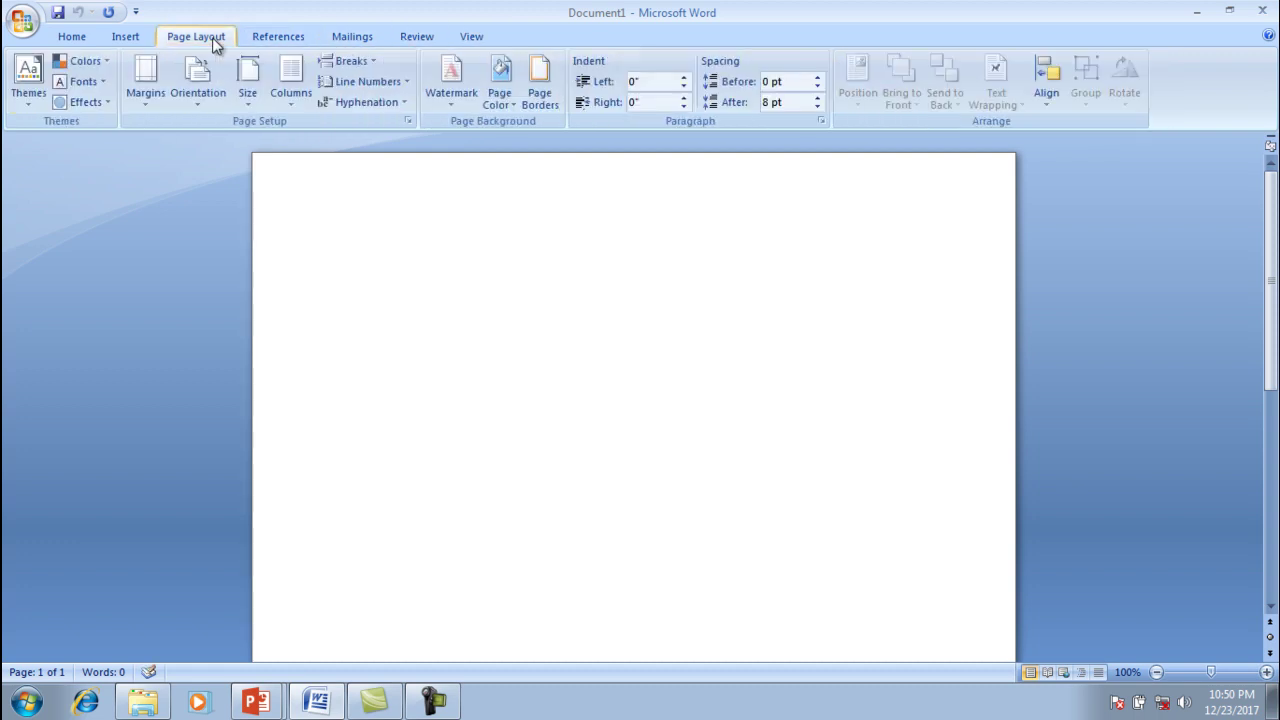
pyautogui.click(130, 36)
pyautogui.click(69, 41)
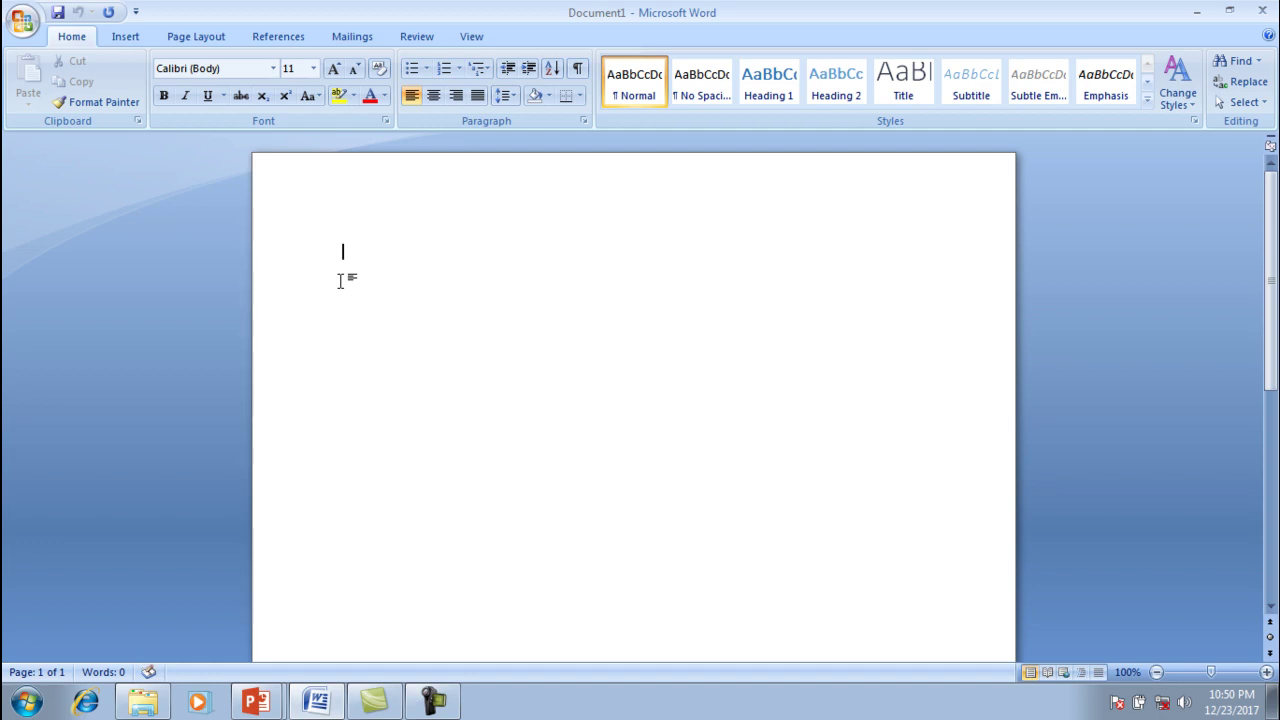
# Type 'This is a text.' and select the sentence by dragging across it.
pyautogui.write('tHis is a ')
pyautogui.write('text.')
pyautogui.moveTo(419, 252); pyautogui.dragTo(345, 258)
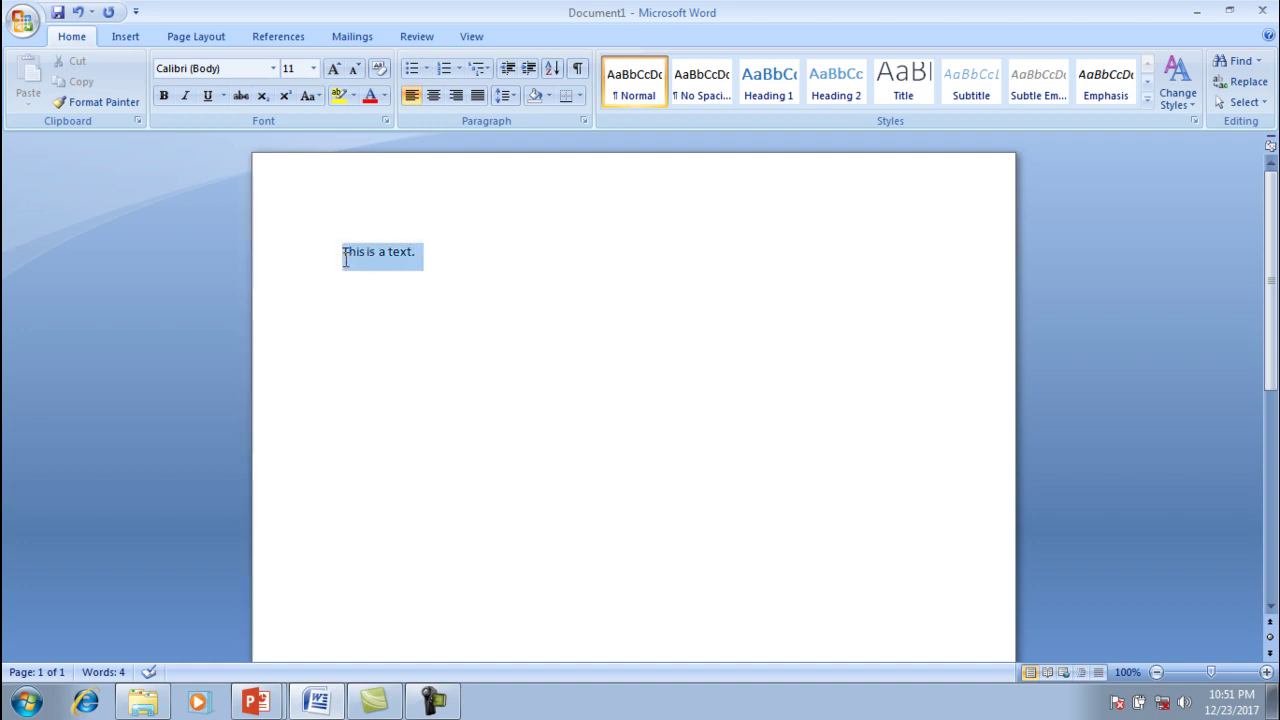
pyautogui.click(424, 258)
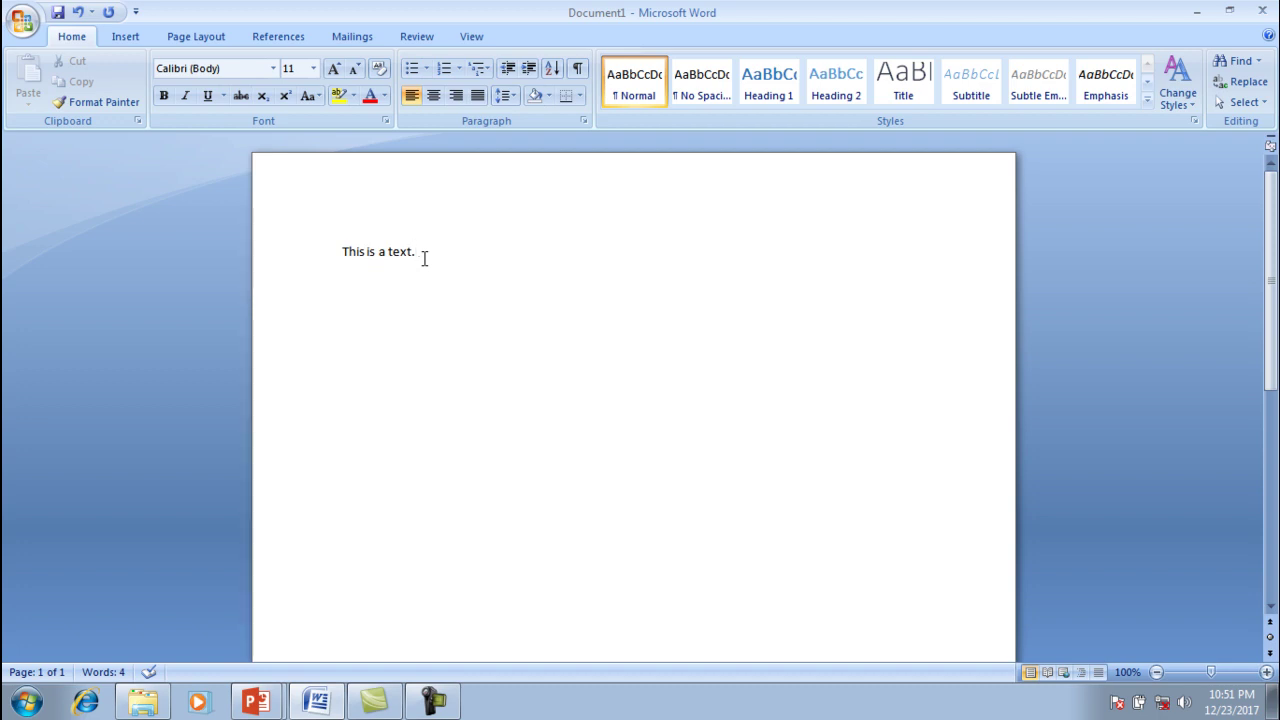
# Practise selecting the line by triple-click, reverse drag, Shift+Left and Ctrl+A.
pyautogui.tripleClick(424, 258)
pyautogui.click(450, 256)
pyautogui.moveTo(416, 251); pyautogui.dragTo(344, 251)
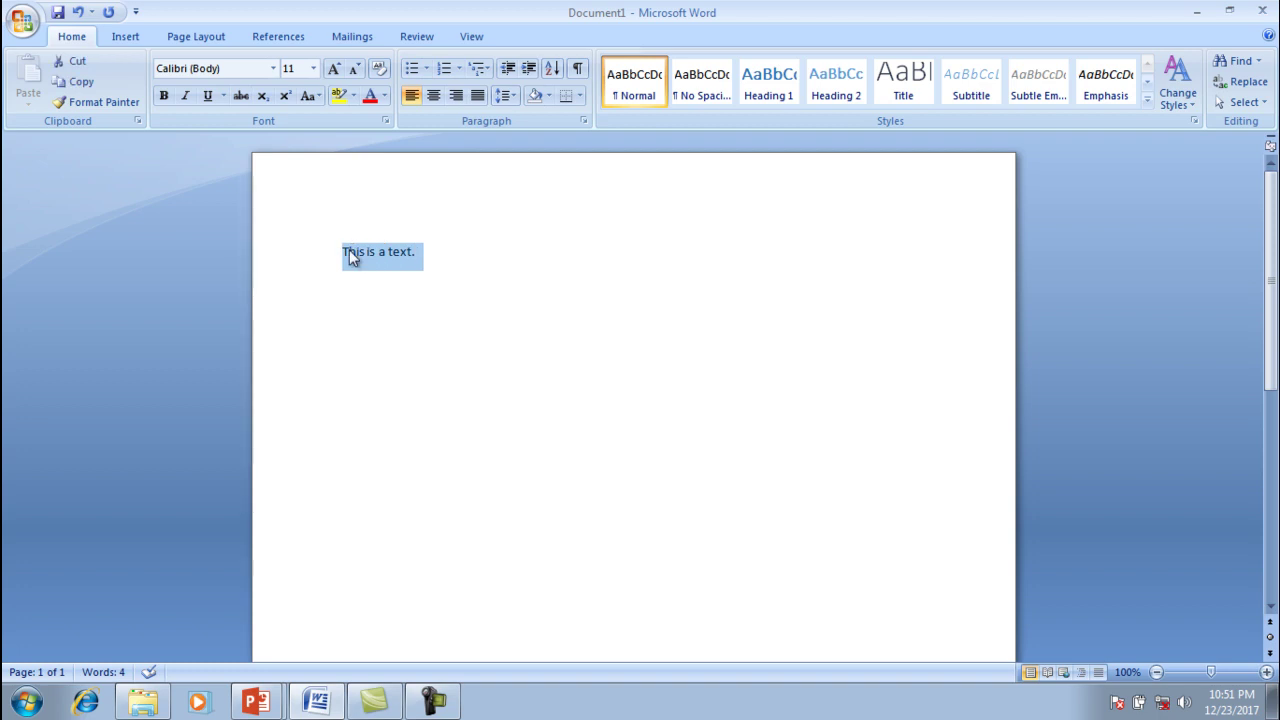
pyautogui.click(418, 252)
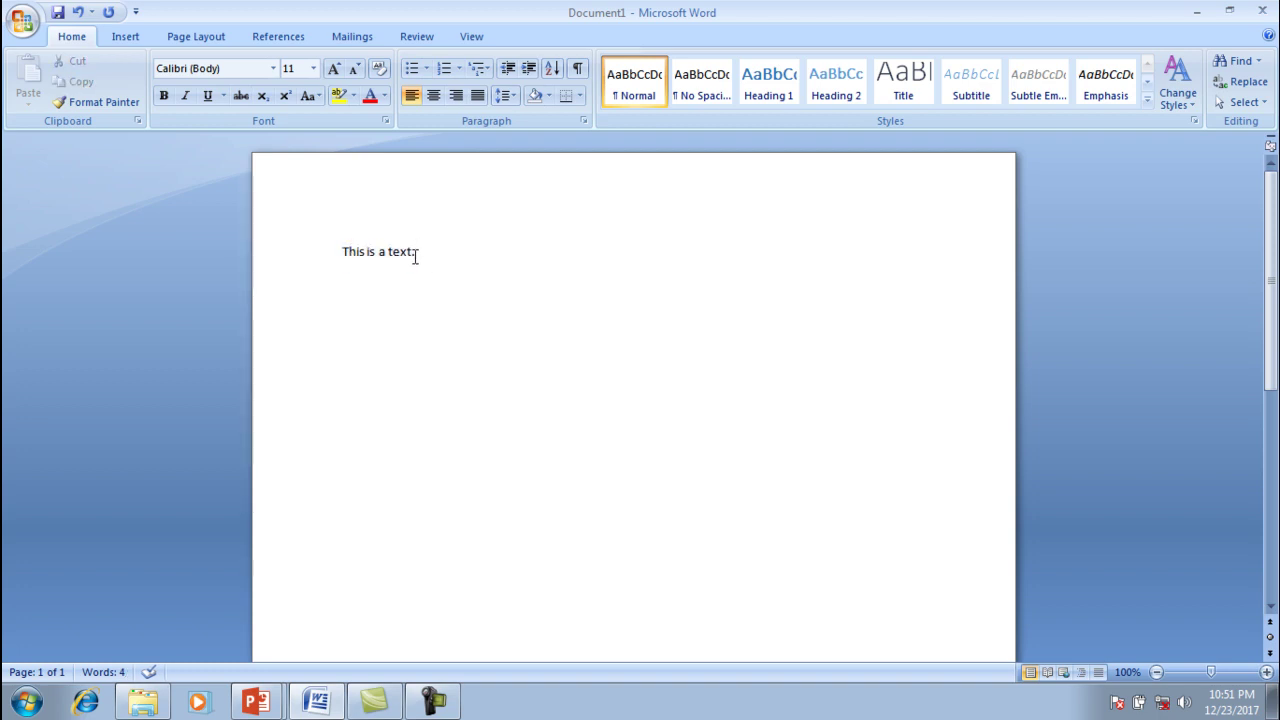
pyautogui.hotkey('shift', 'Left')
pyautogui.hotkey('shift', 'Left')
pyautogui.hotkey('shift', 'Left')
pyautogui.hotkey('shift', 'Left')
pyautogui.hotkey('shift', 'Left')
pyautogui.hotkey('shift', 'Left')
pyautogui.hotkey('shift', 'Left')
pyautogui.hotkey('shift', 'Left')
pyautogui.hotkey('shift', 'Left')
pyautogui.hotkey('shift', 'Left')
pyautogui.hotkey('shift', 'Left')
pyautogui.hotkey('shift', 'Left')
pyautogui.hotkey('ctrl', 'a')
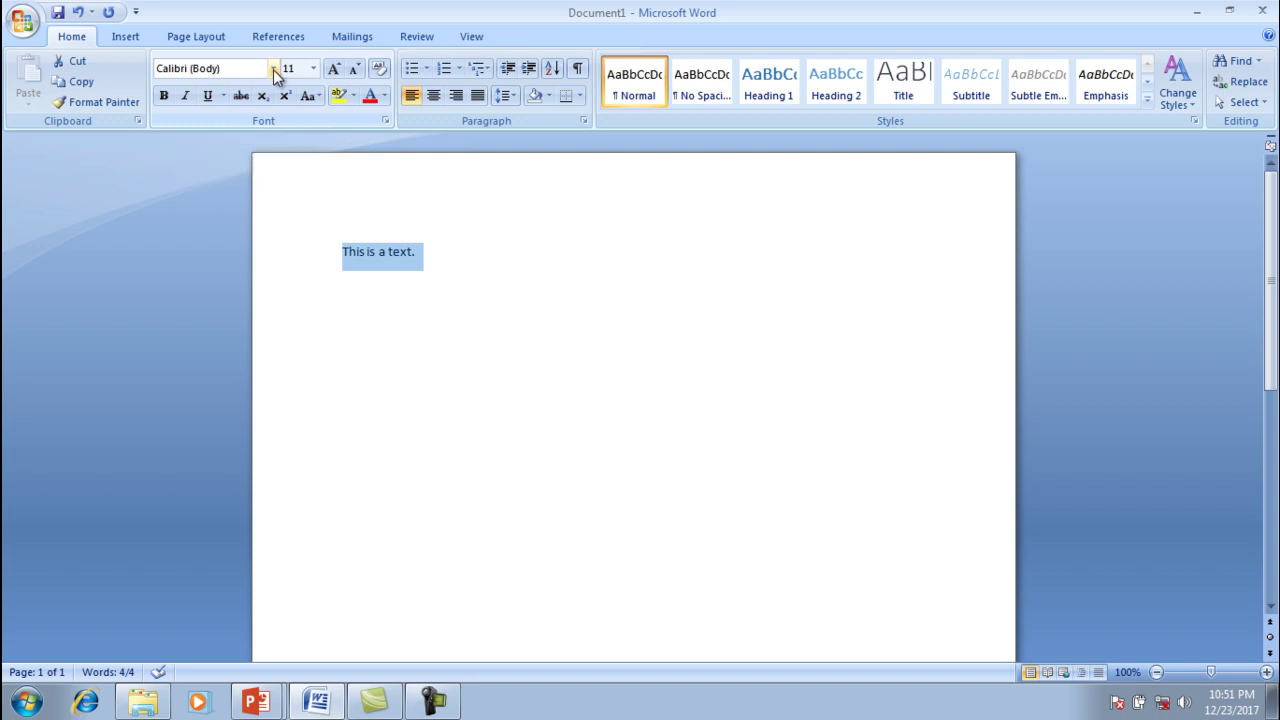
# Apply the Arial Black font to 'This is a text.'.
pyautogui.click(273, 69)
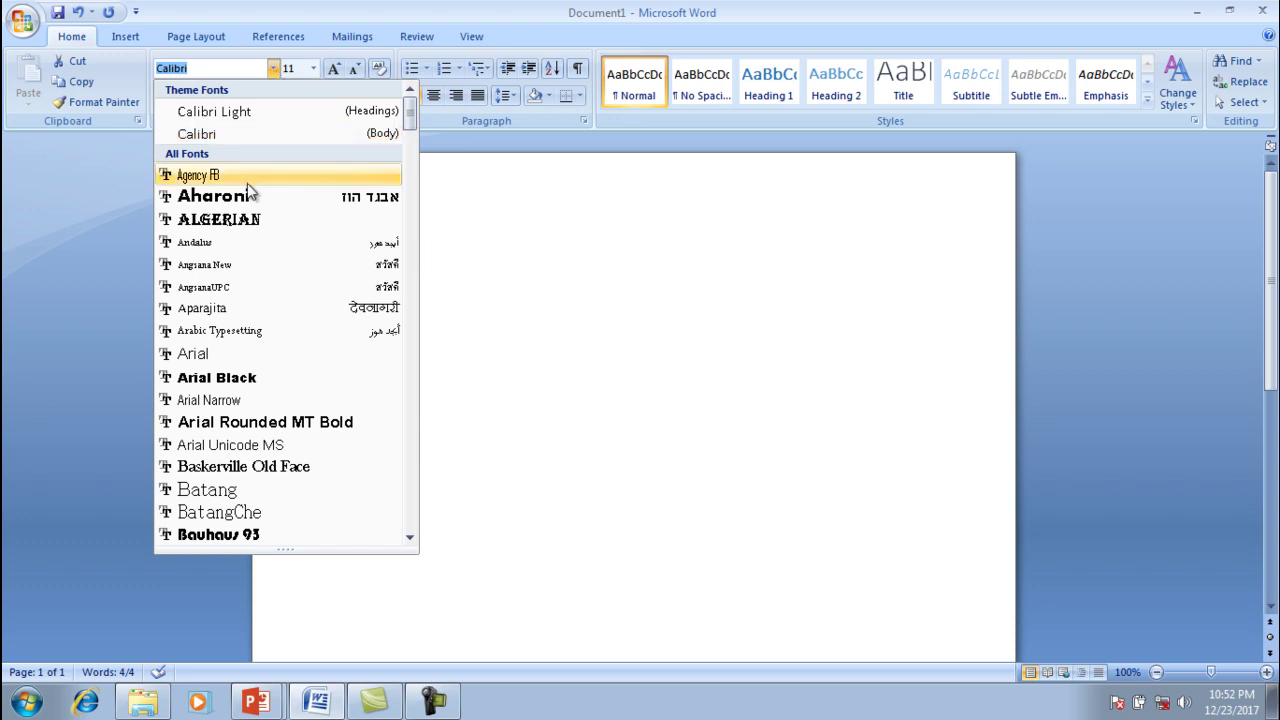
pyautogui.click(212, 377)
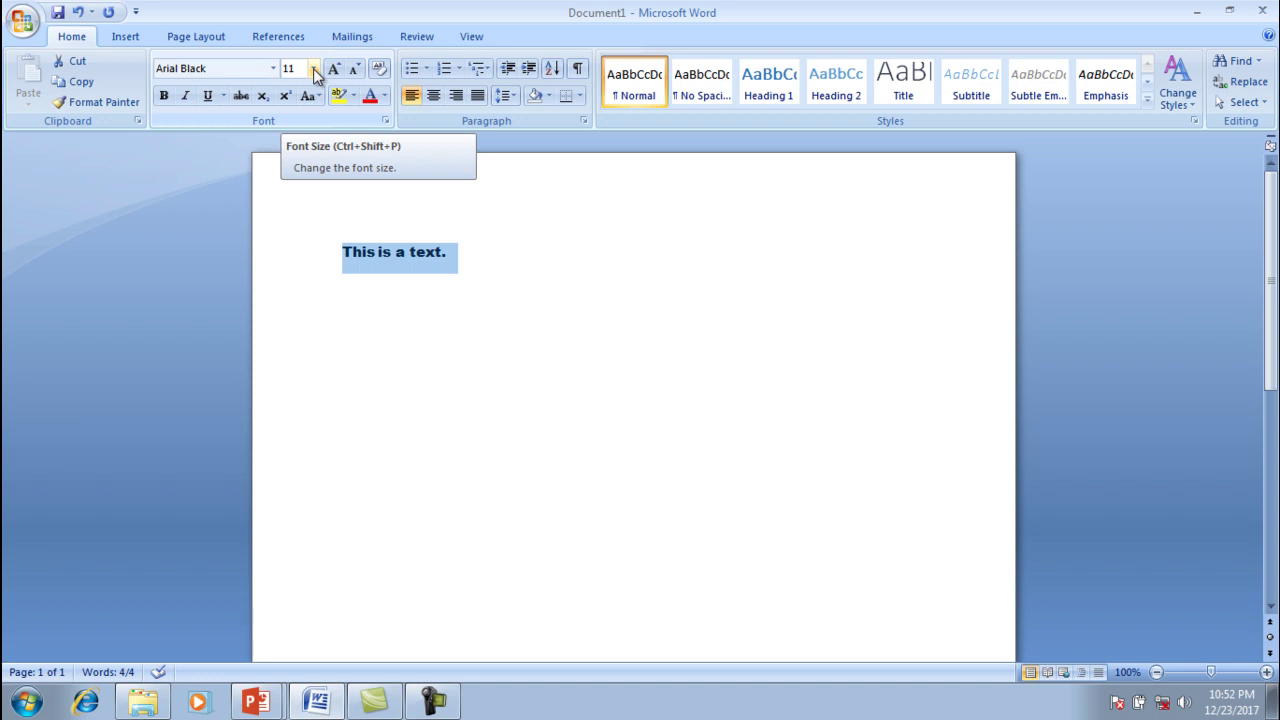
# Set 'This is a text.' to 26 pt, then reselect the whole sentence.
pyautogui.click(313, 68)
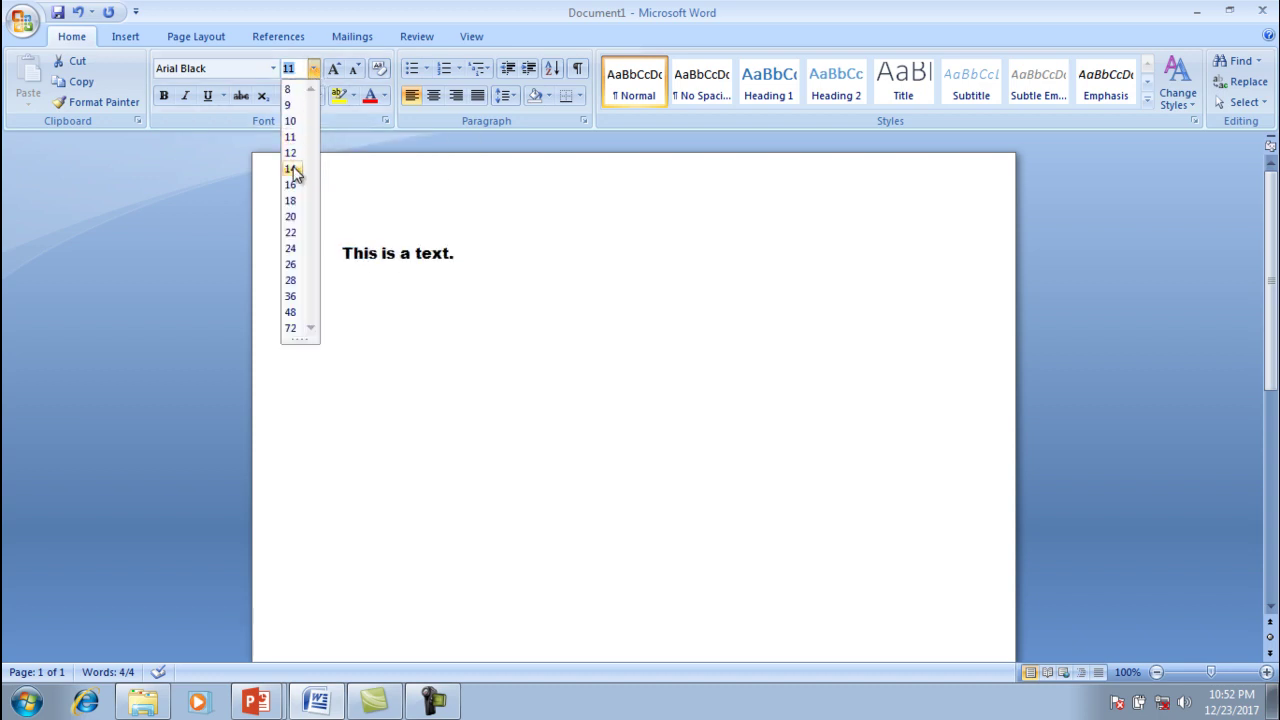
pyautogui.click(292, 265)
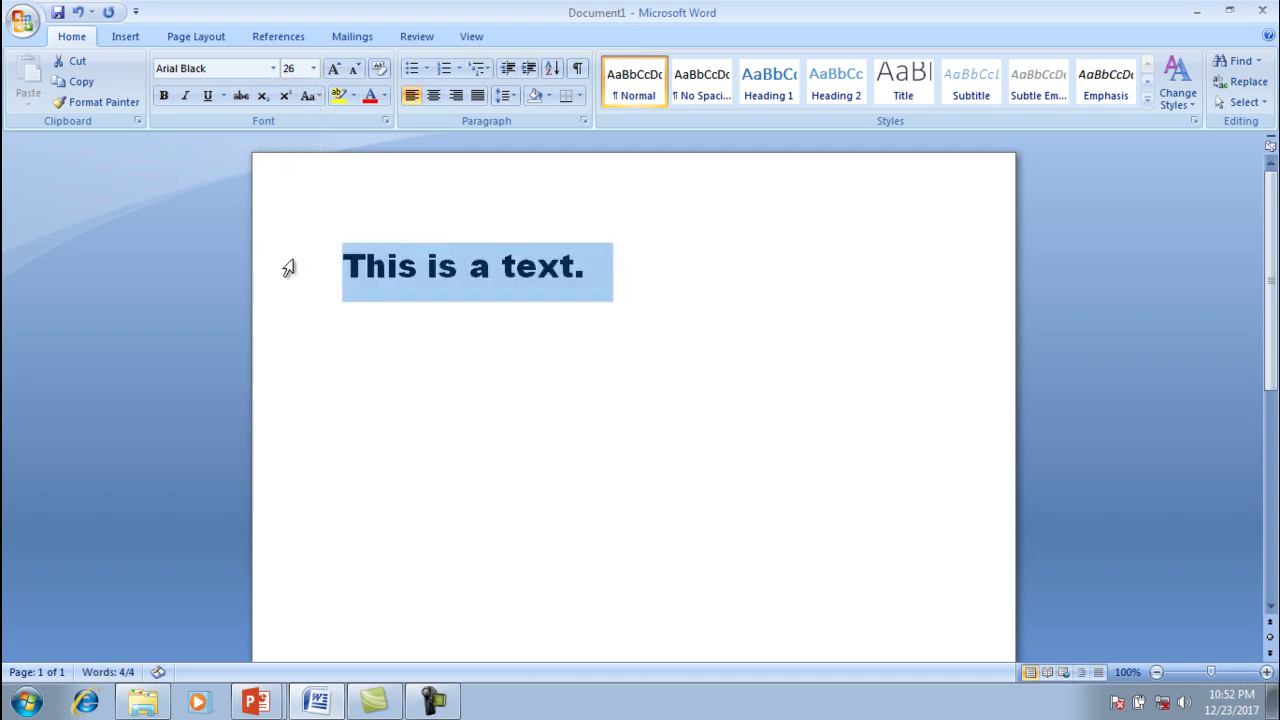
pyautogui.click(636, 252)
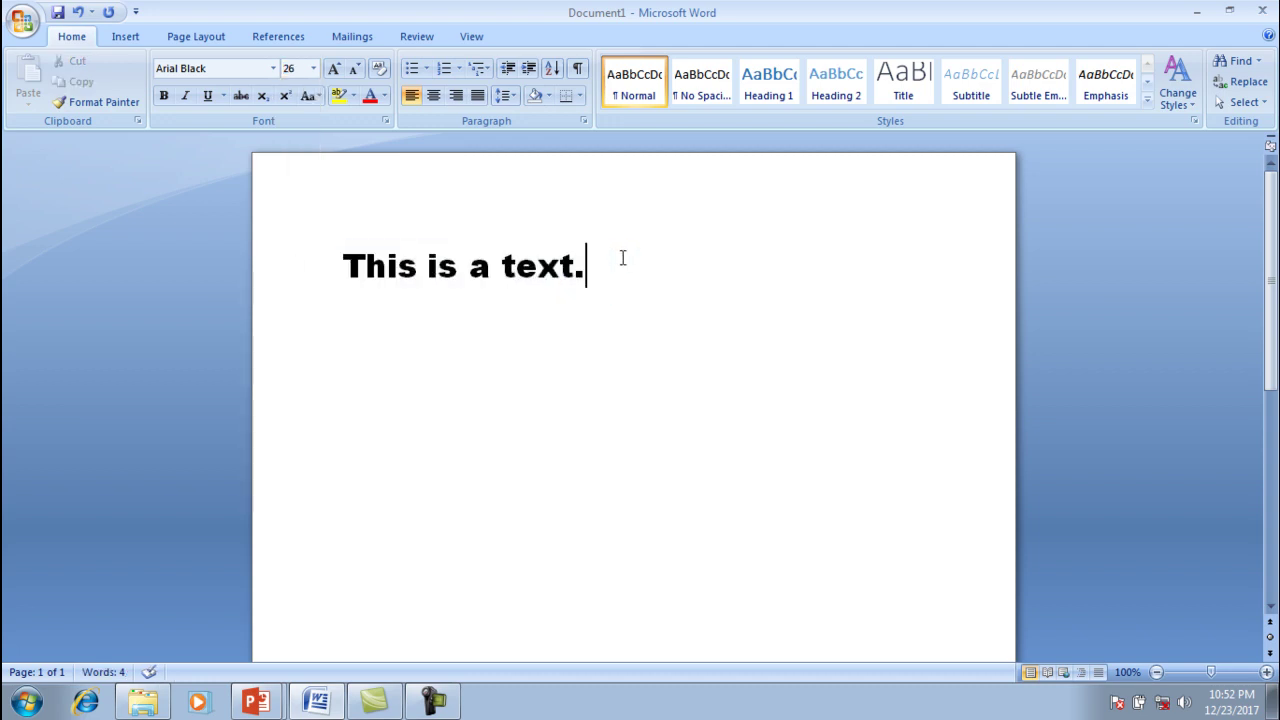
pyautogui.moveTo(588, 268); pyautogui.dragTo(376, 265)
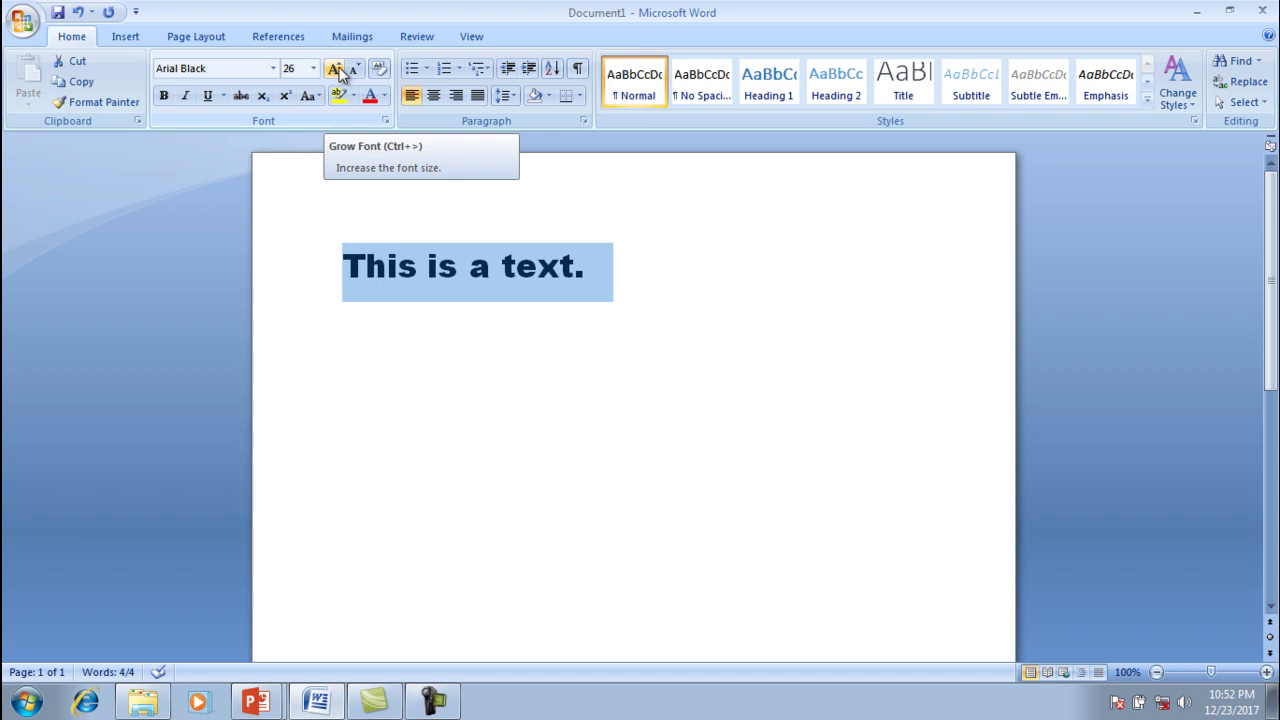
# Enlarge the sentence step by step with Grow Font up to 110 pt.
pyautogui.click(335, 69)
pyautogui.click(335, 69)
pyautogui.click(335, 69)
pyautogui.click(335, 69)
pyautogui.click(335, 69)
pyautogui.click(335, 69)
pyautogui.click(336, 70)
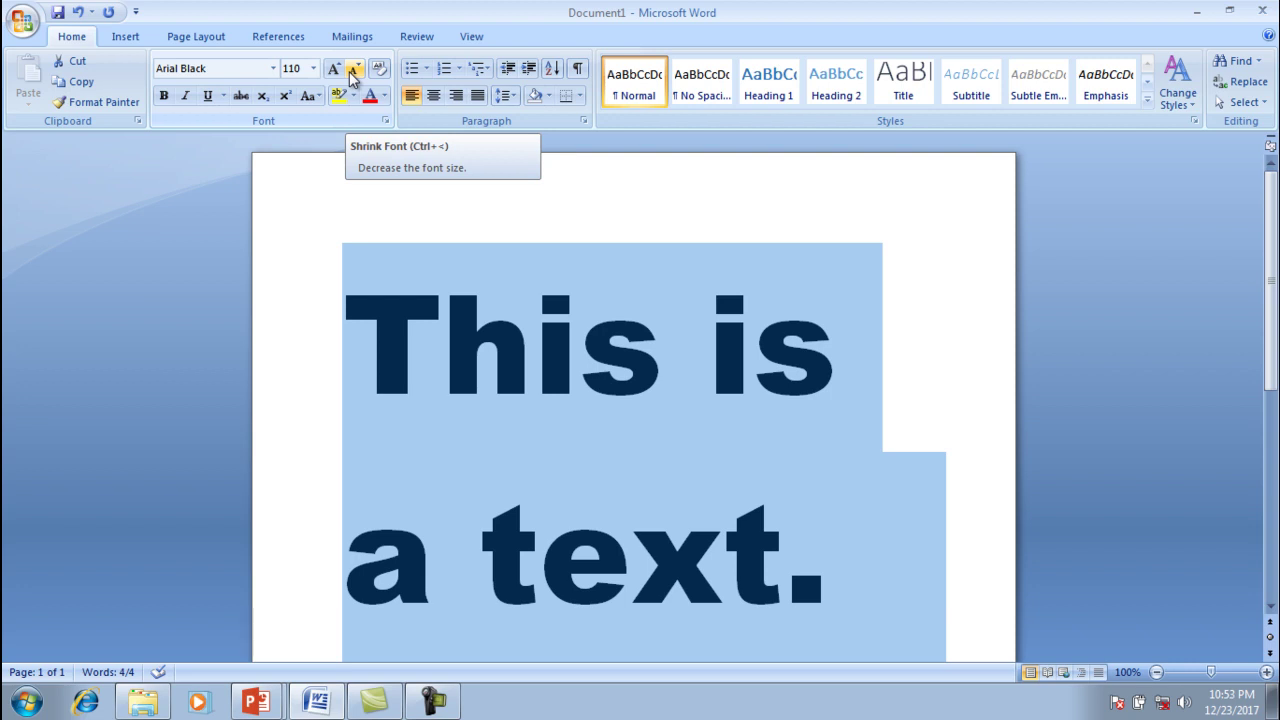
# Shrink the sentence step by step with Shrink Font back to 28 pt.
pyautogui.click(352, 78)
pyautogui.click(352, 78)
pyautogui.click(352, 78)
pyautogui.click(352, 78)
pyautogui.click(352, 78)
pyautogui.click(352, 78)
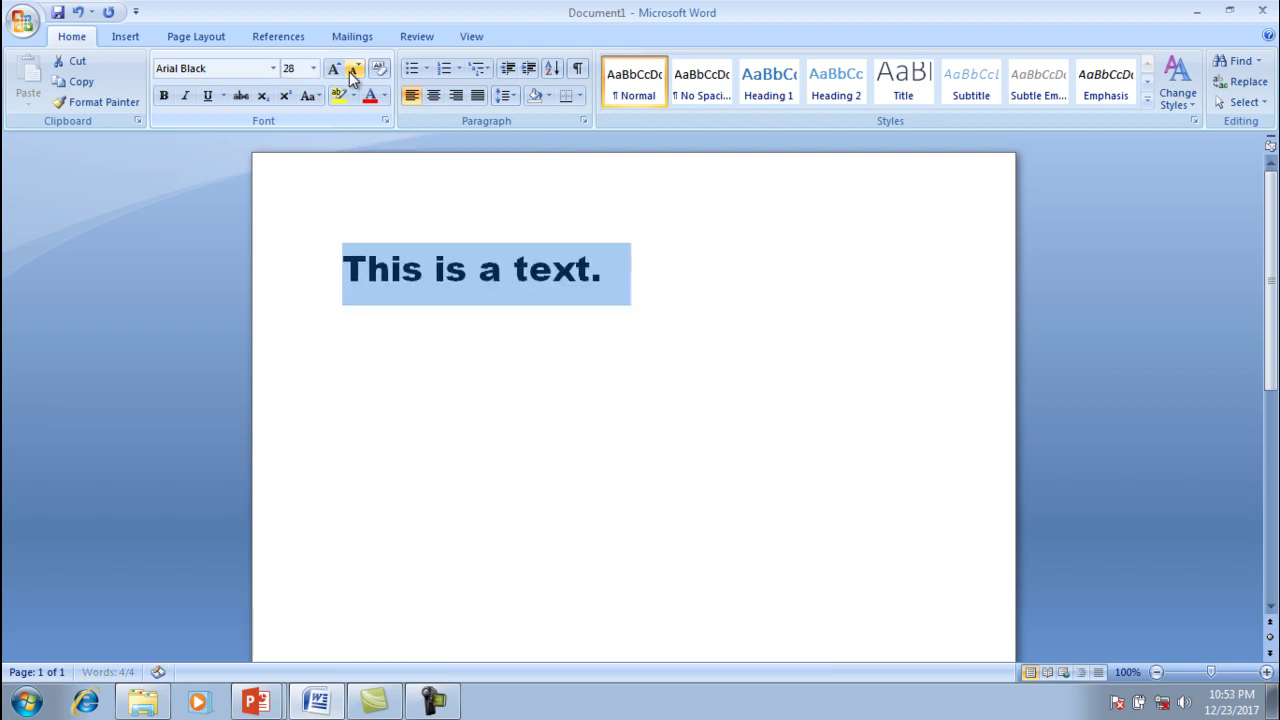
pyautogui.click(352, 78)
pyautogui.click(352, 78)
pyautogui.click(352, 78)
pyautogui.click(352, 78)
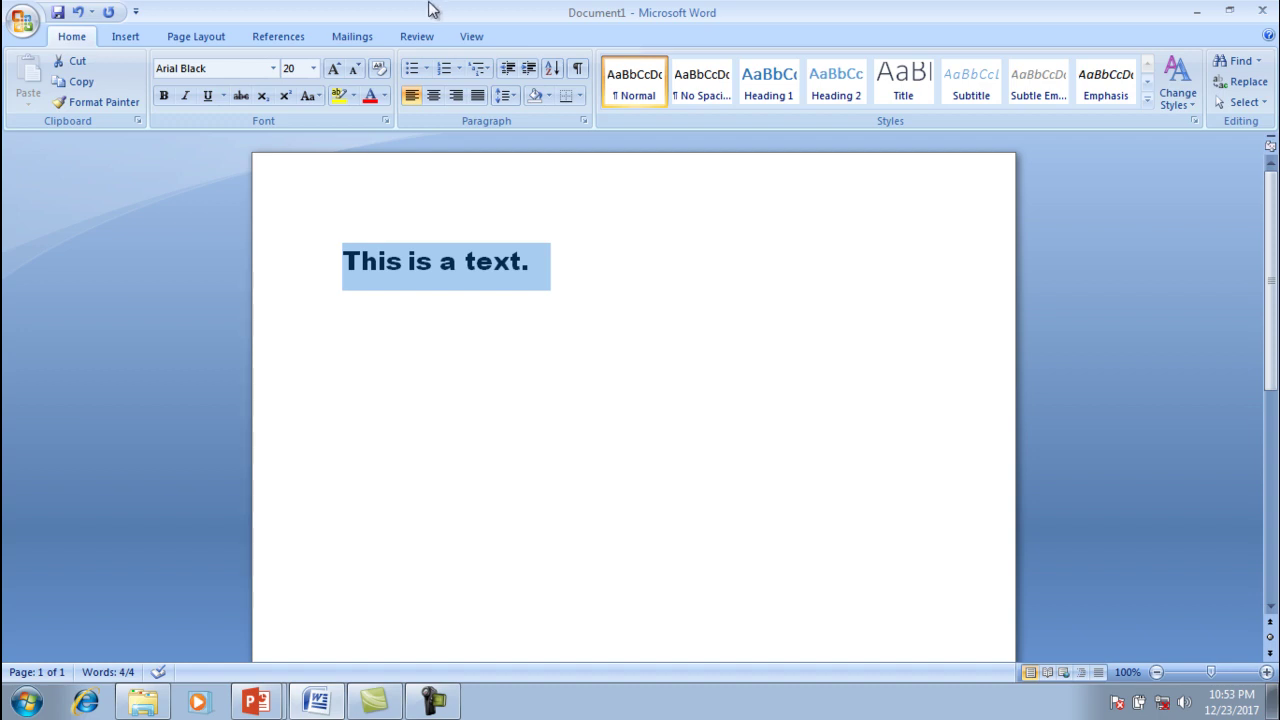
# Reset the sentence to Calibri 11 with Clear Formatting, then return to PowerPoint.
pyautogui.click(380, 70)
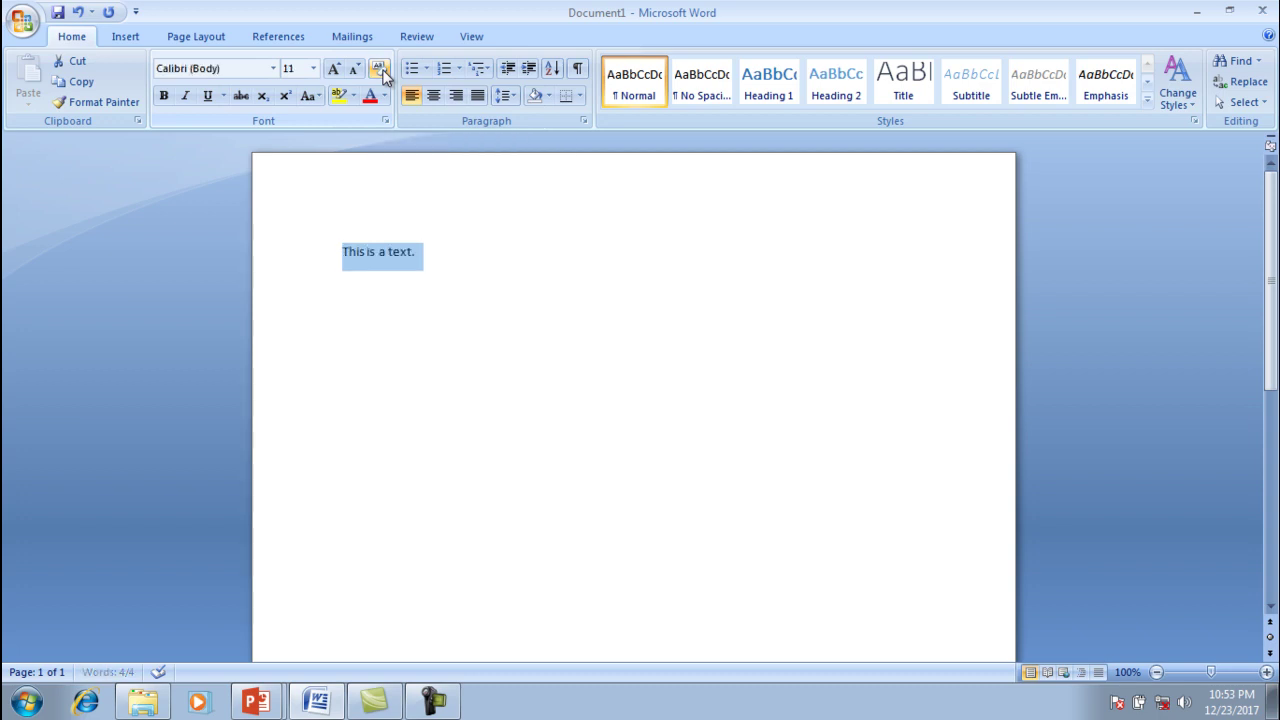
pyautogui.click(425, 256)
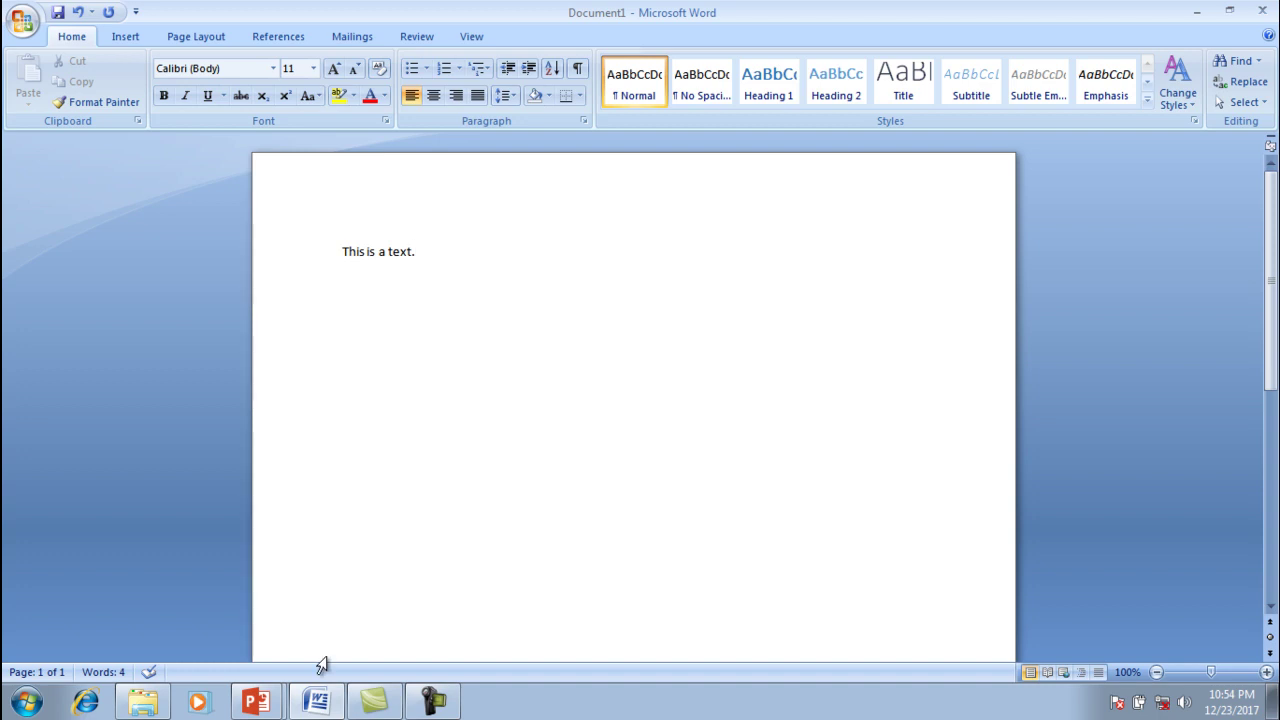
pyautogui.click(279, 702)
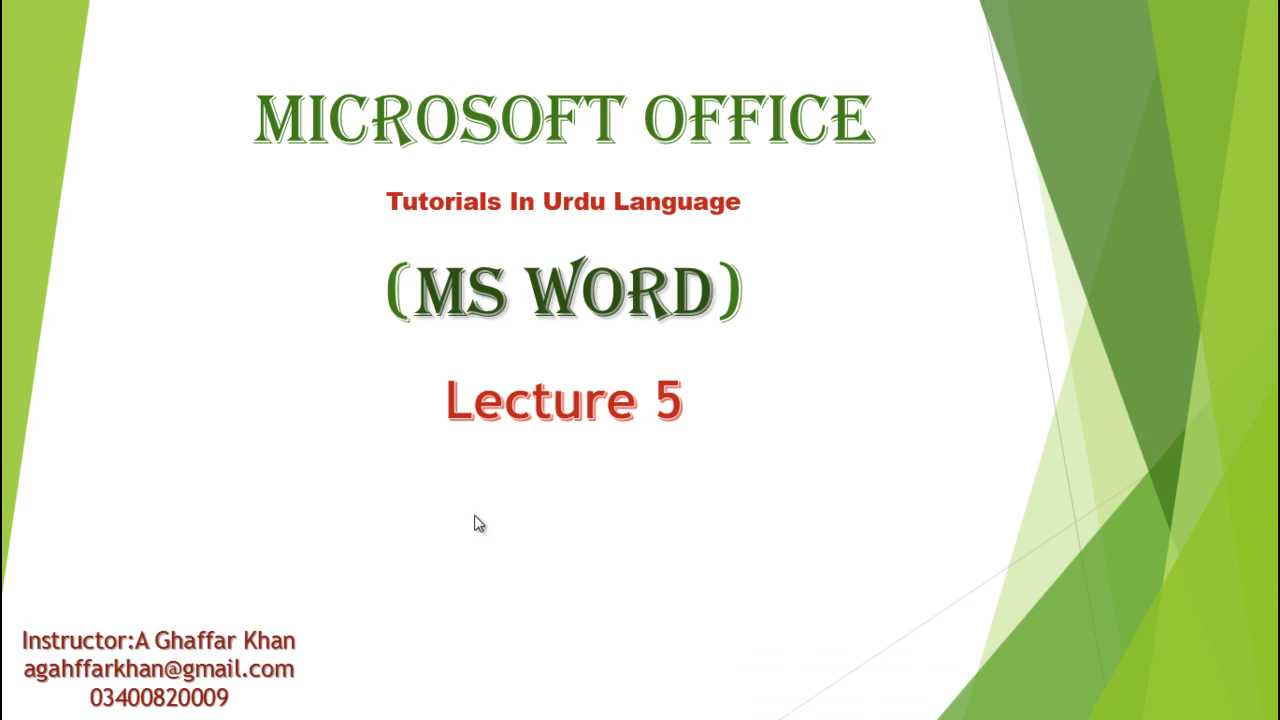
# Advance to the 'Thanks for Watching' slide and cycle through open windows with Alt+Tab.
pyautogui.click(478, 523)
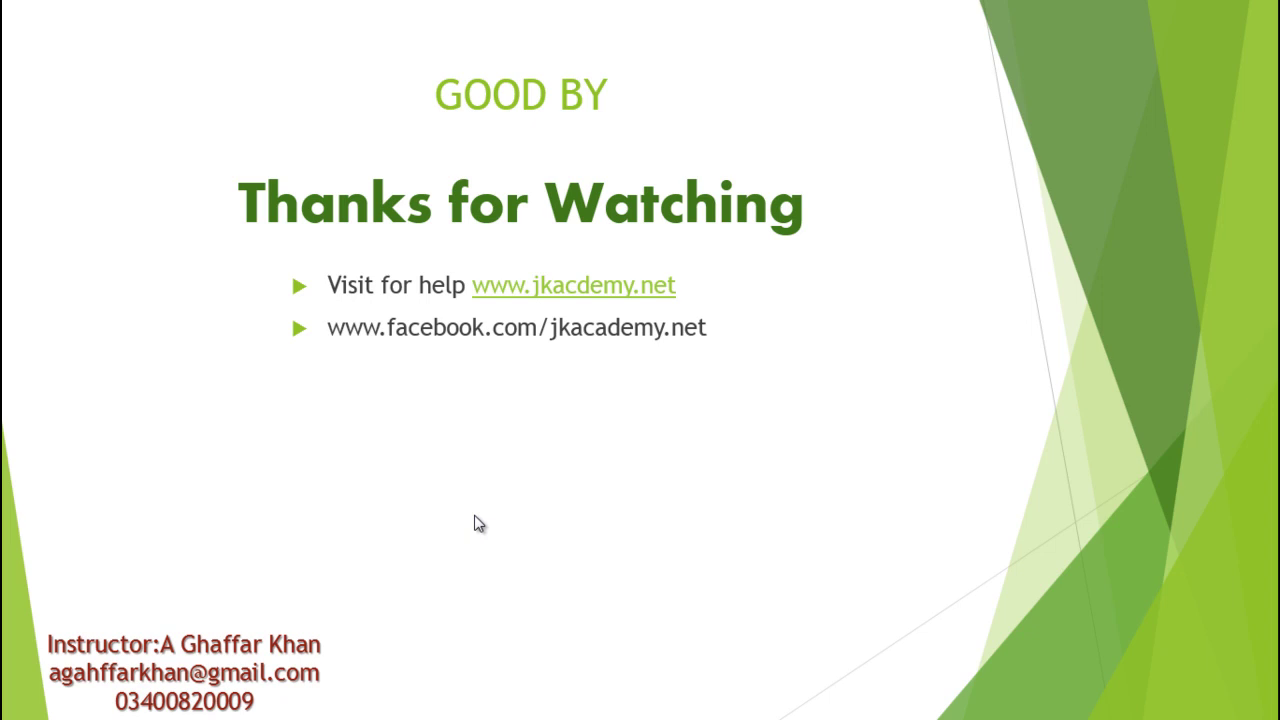
pyautogui.moveTo(55, 702)
pyautogui.hotkey('alt', 'Tab')
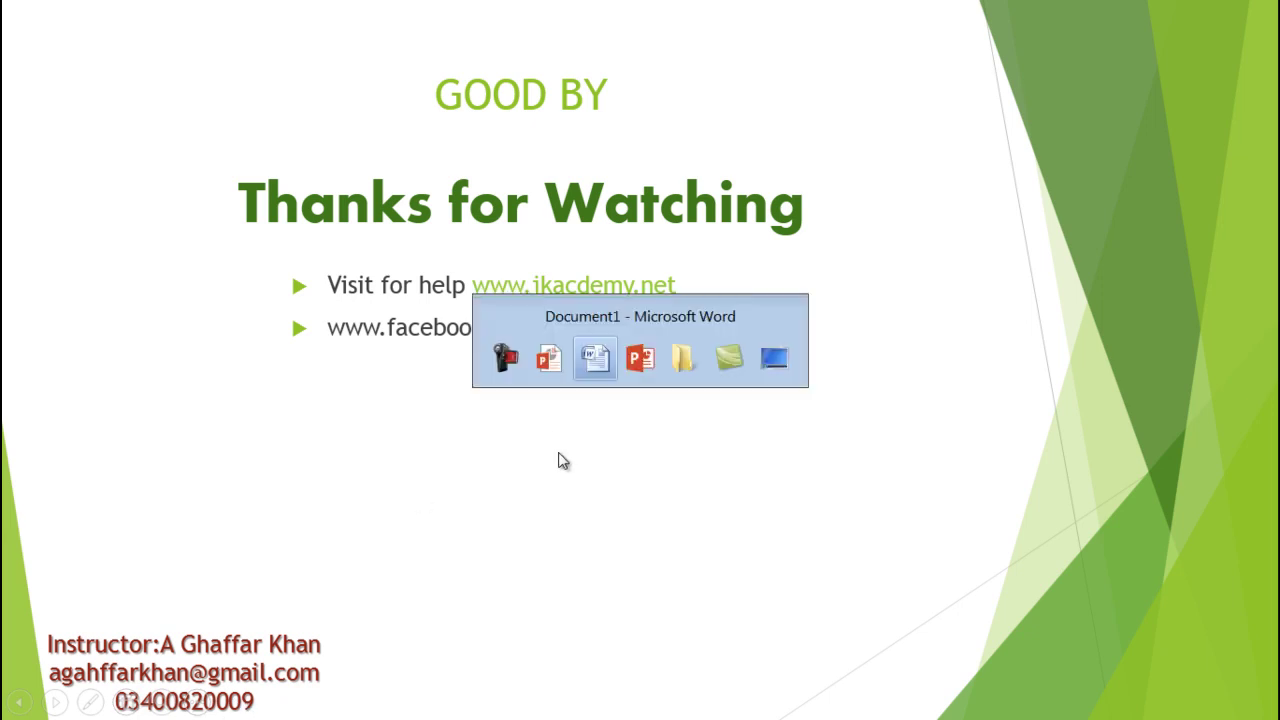
pyautogui.press('Tab')
pyautogui.press('Tab')
pyautogui.press('Tab')
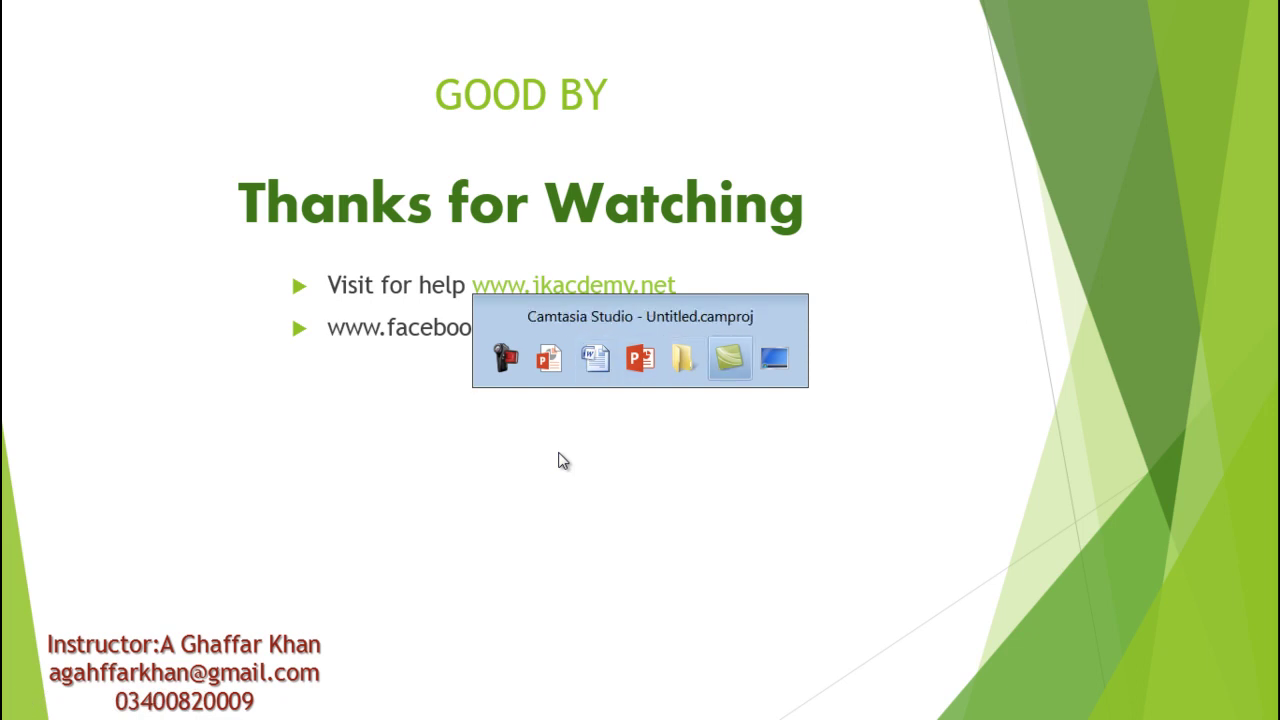
pyautogui.press('Tab')
pyautogui.press('Tab')
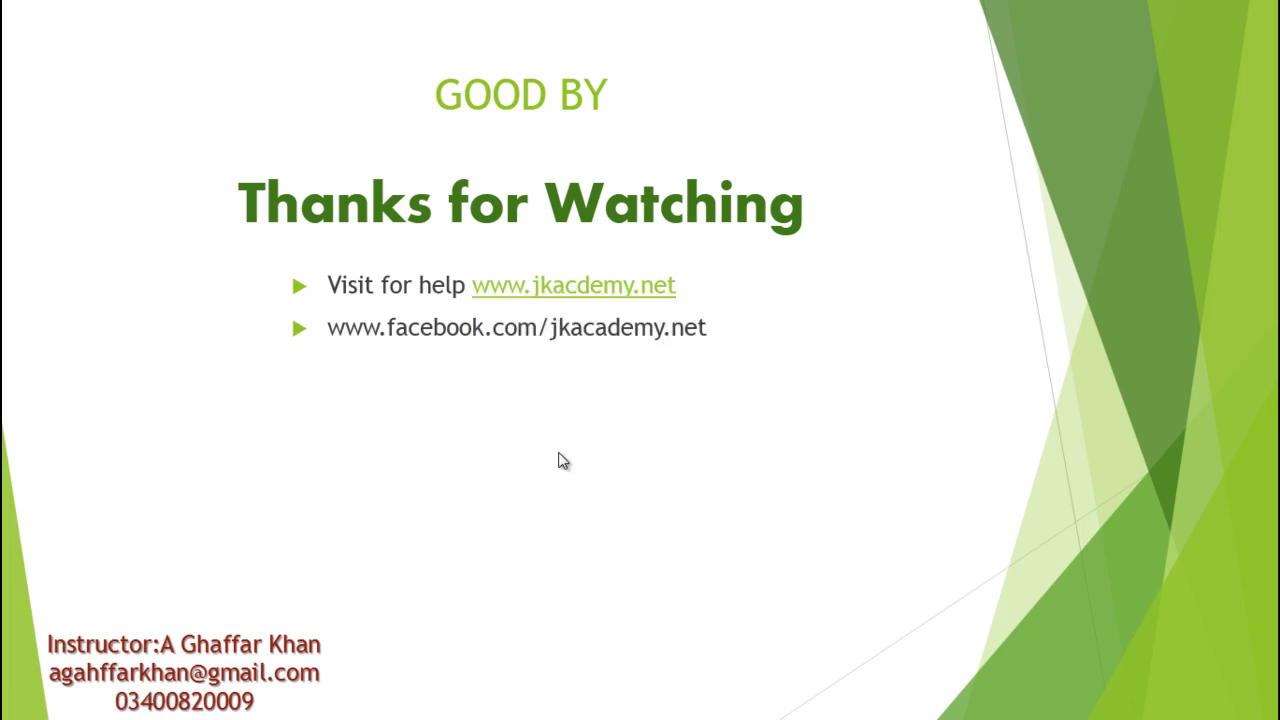